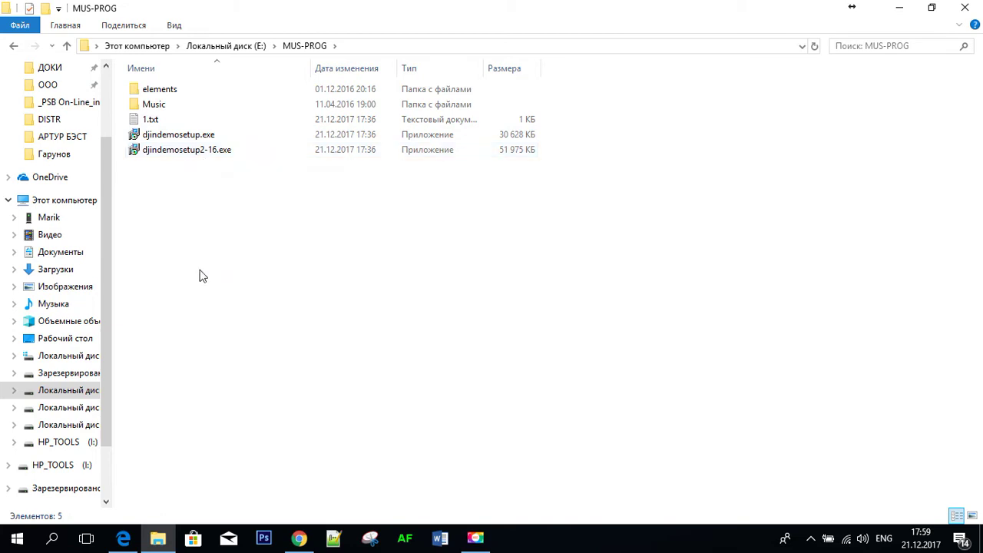
- Run the djindemosetup2-16.exe installer and accept Русский as the setup language
{"action": "left_click", "coordinate": [175, 148]}
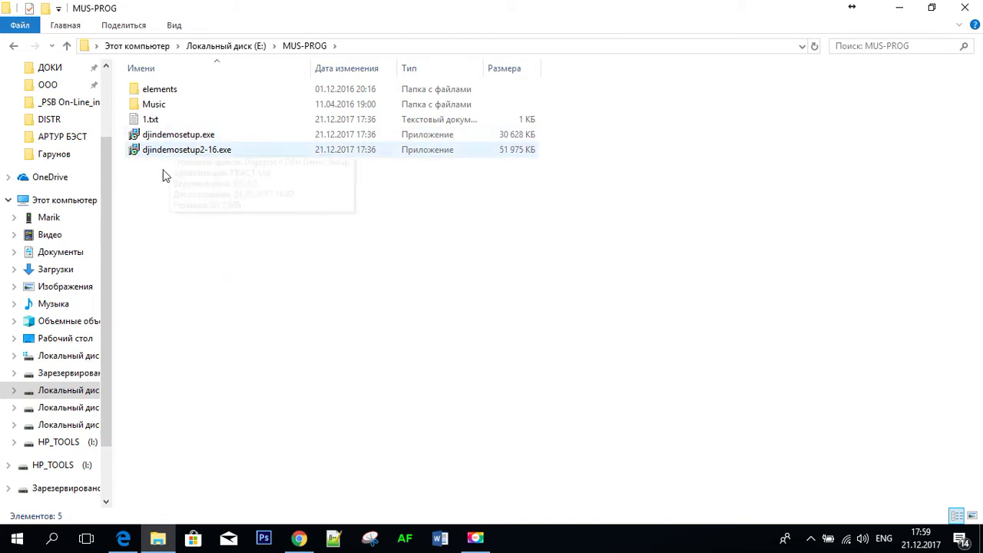
{"action": "left_click", "coordinate": [171, 135]}
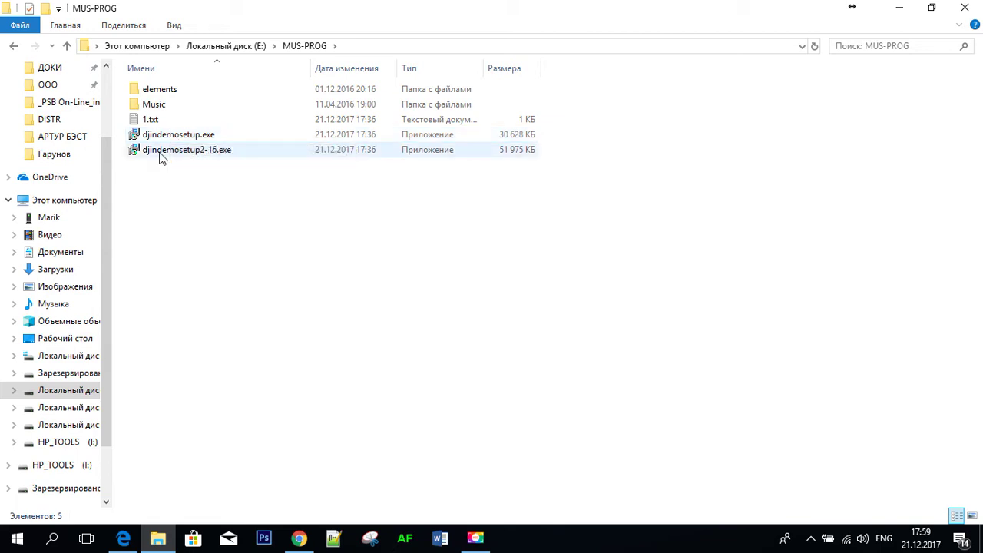
{"action": "mouse_move", "coordinate": [161, 157]}
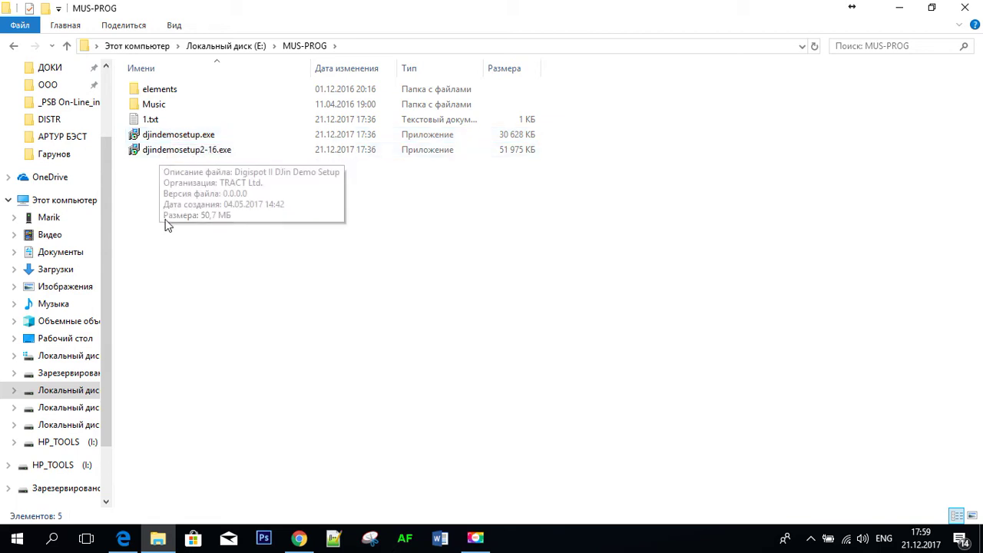
{"action": "left_click", "coordinate": [175, 150]}
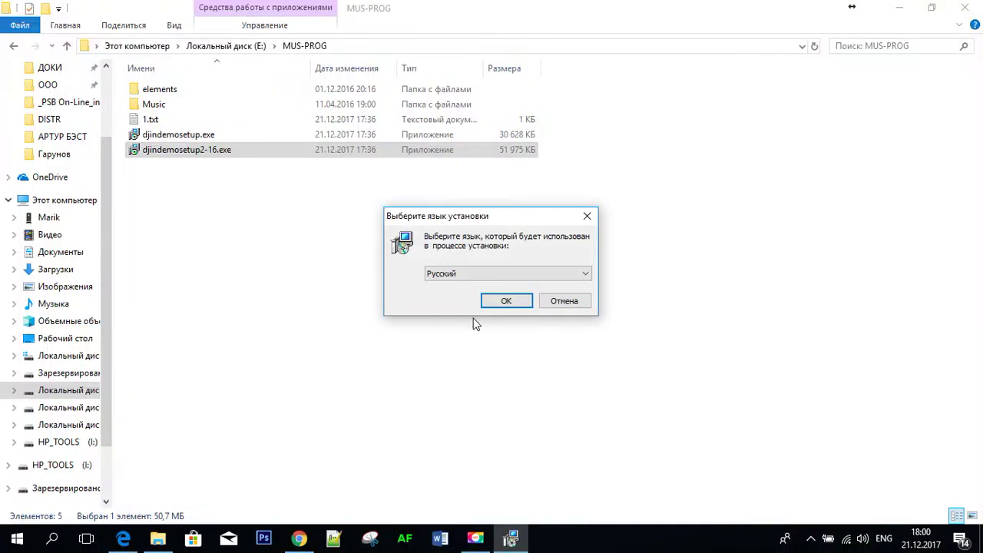
{"action": "left_click", "coordinate": [497, 299]}
- Accept the licence agreement and proceed through the dependency check and version information to the installation folder choice
{"action": "left_click", "coordinate": [567, 382]}
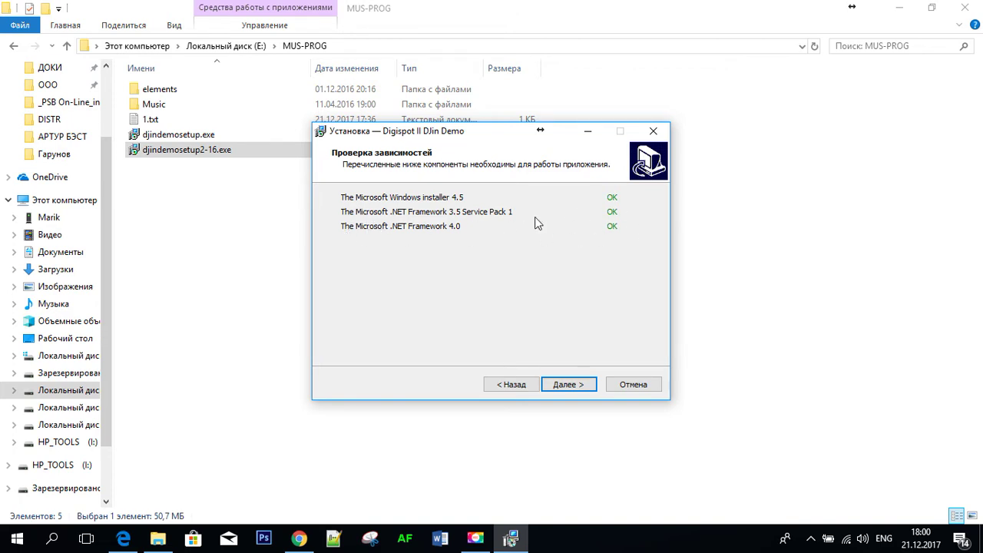
{"action": "left_click", "coordinate": [565, 385]}
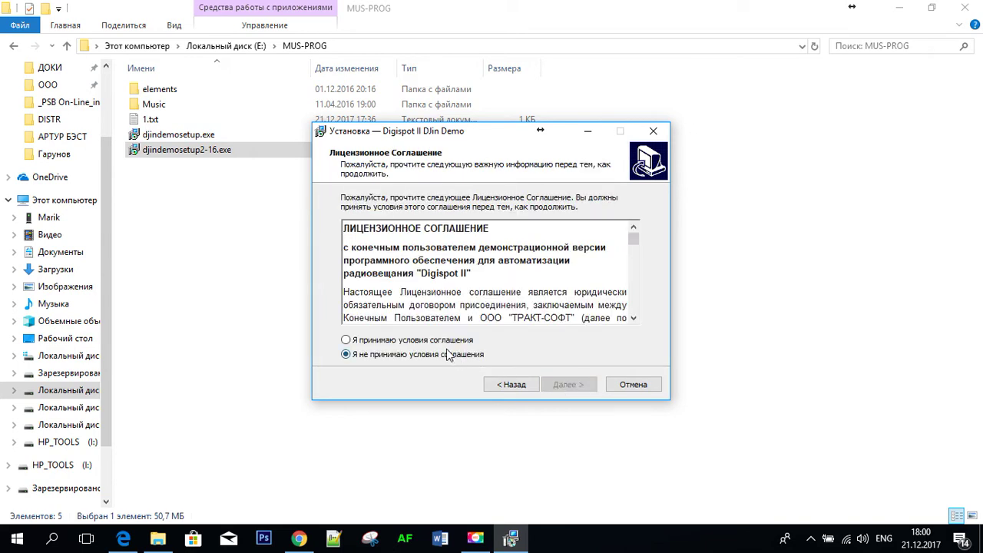
{"action": "key", "text": "Up"}
{"action": "left_click", "coordinate": [581, 387]}
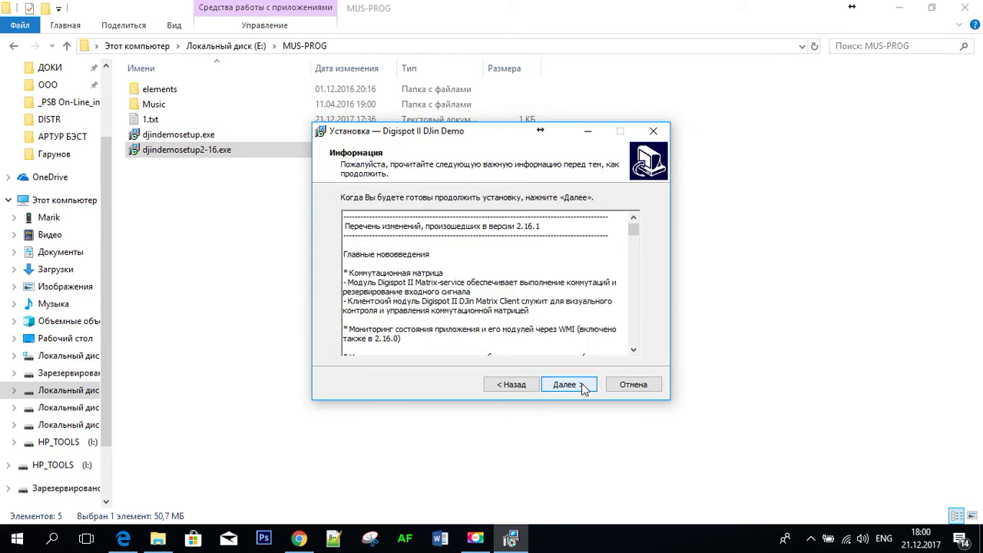
{"action": "left_click", "coordinate": [582, 387]}
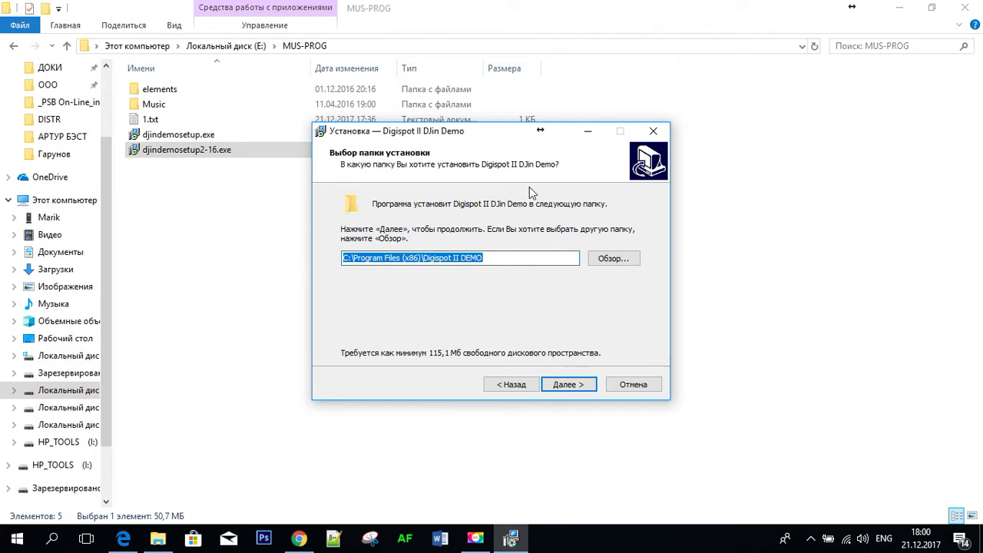
- Set the installation location to the current user's desktop, in the Digispot II DEMO folder, and proceed to the additional tasks
{"action": "left_click", "coordinate": [605, 260]}
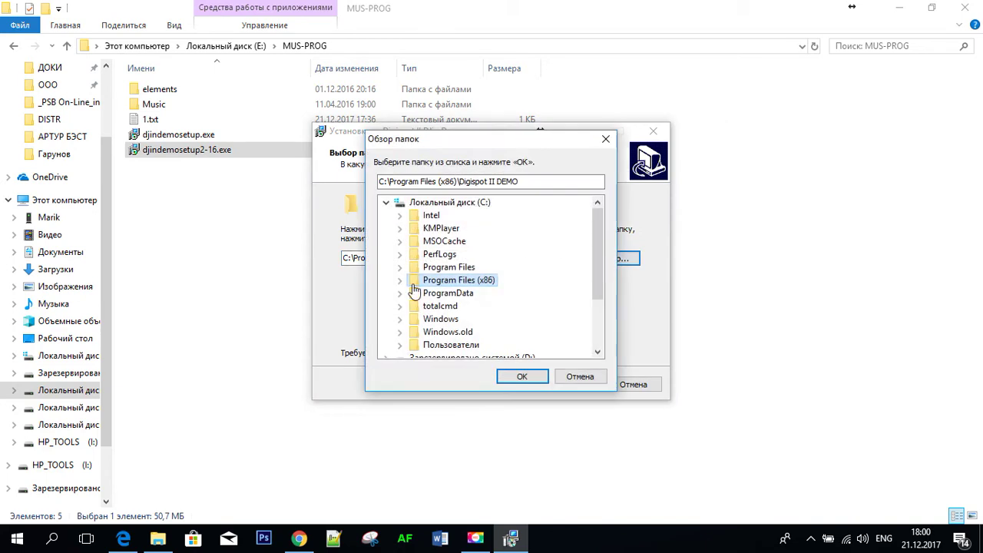
{"action": "scroll", "coordinate": [417, 284], "scroll_direction": "down", "scroll_amount": 2}
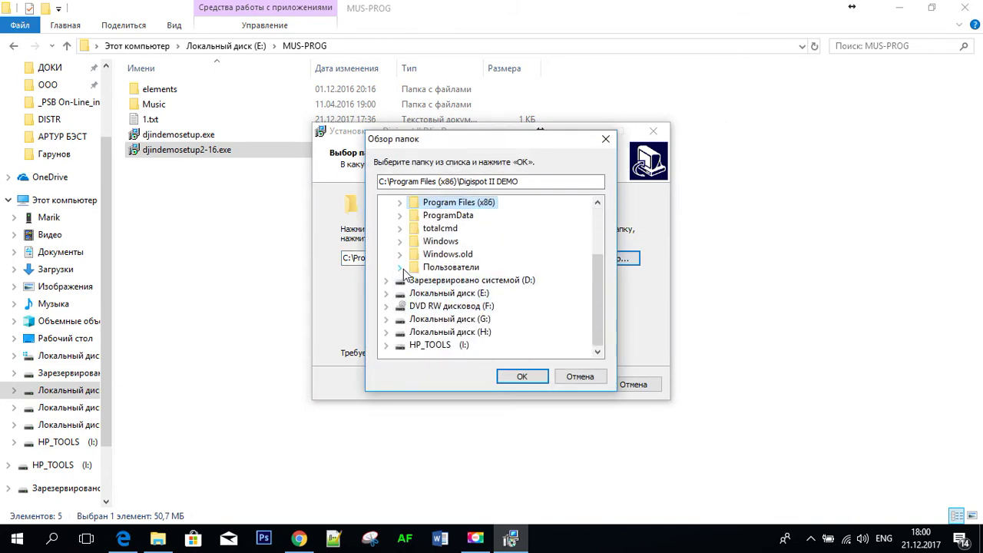
{"action": "left_click", "coordinate": [399, 268]}
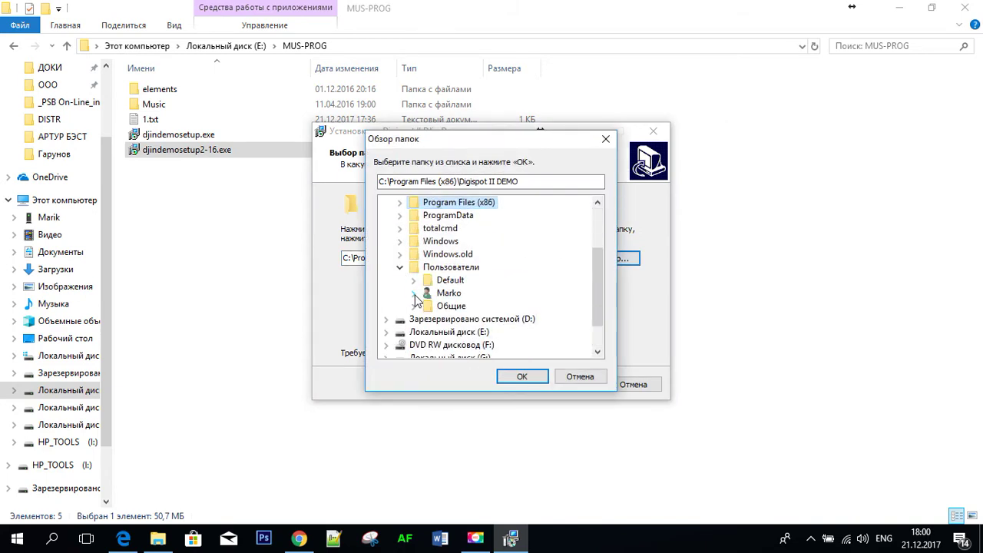
{"action": "left_click", "coordinate": [414, 294]}
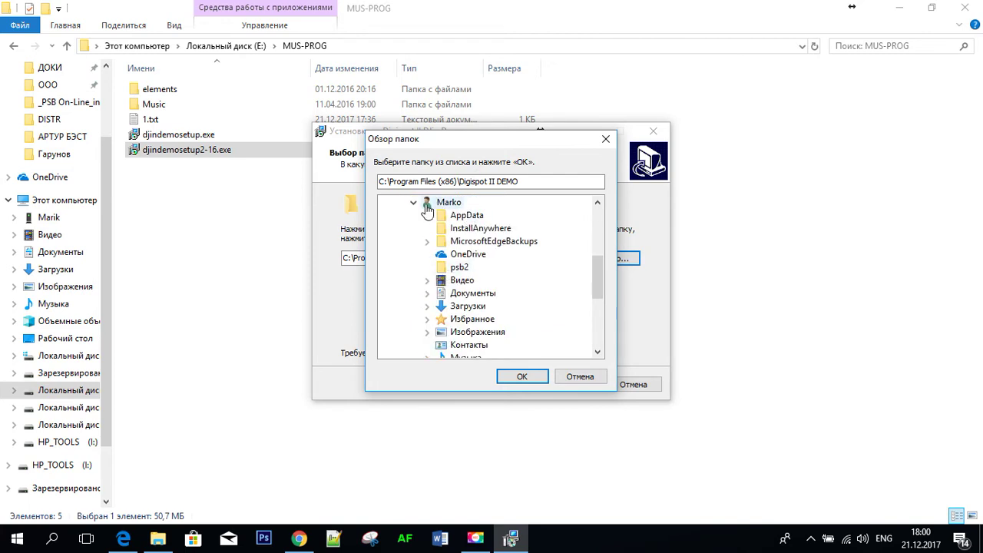
{"action": "scroll", "coordinate": [499, 338], "scroll_direction": "down", "scroll_amount": 2}
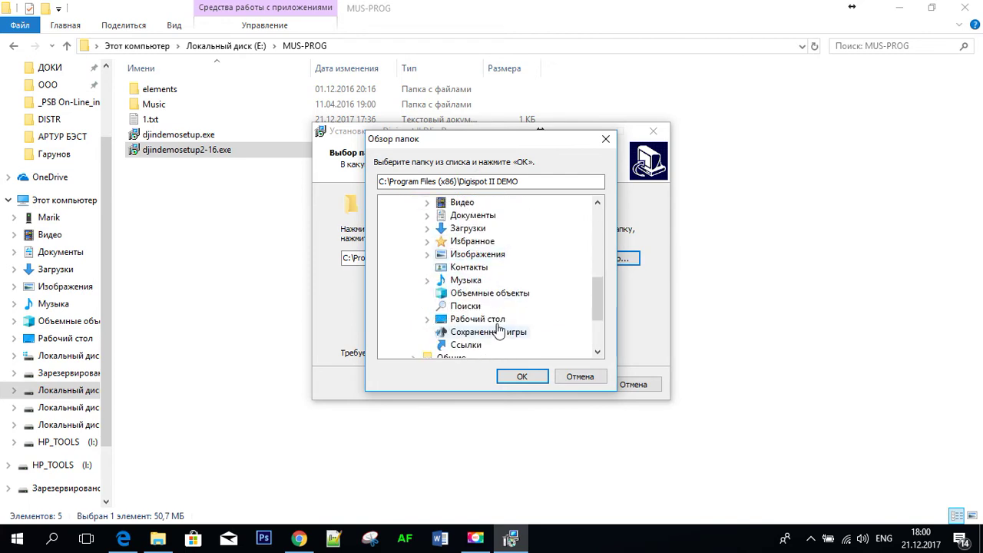
{"action": "left_click", "coordinate": [492, 318]}
{"action": "left_click", "coordinate": [522, 377]}
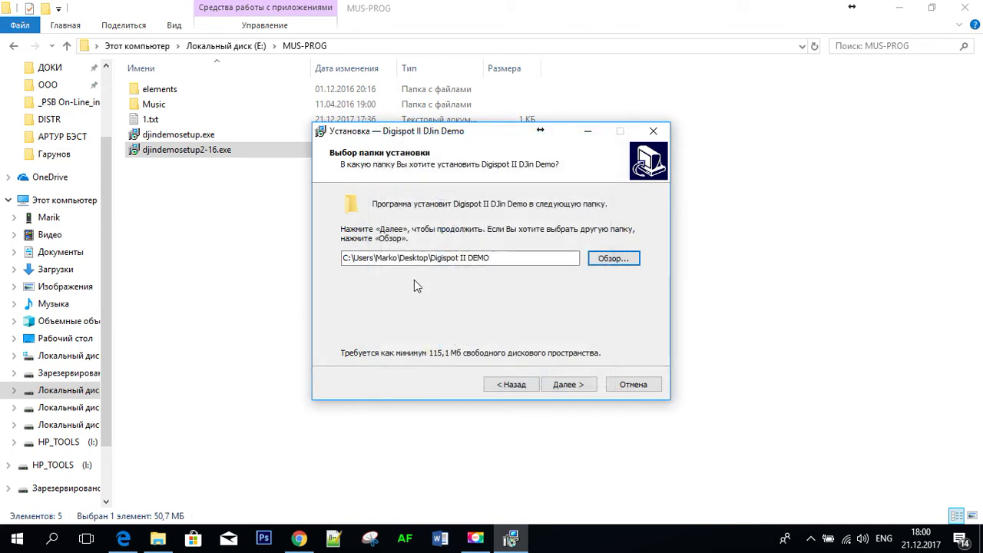
{"action": "left_click", "coordinate": [563, 385]}
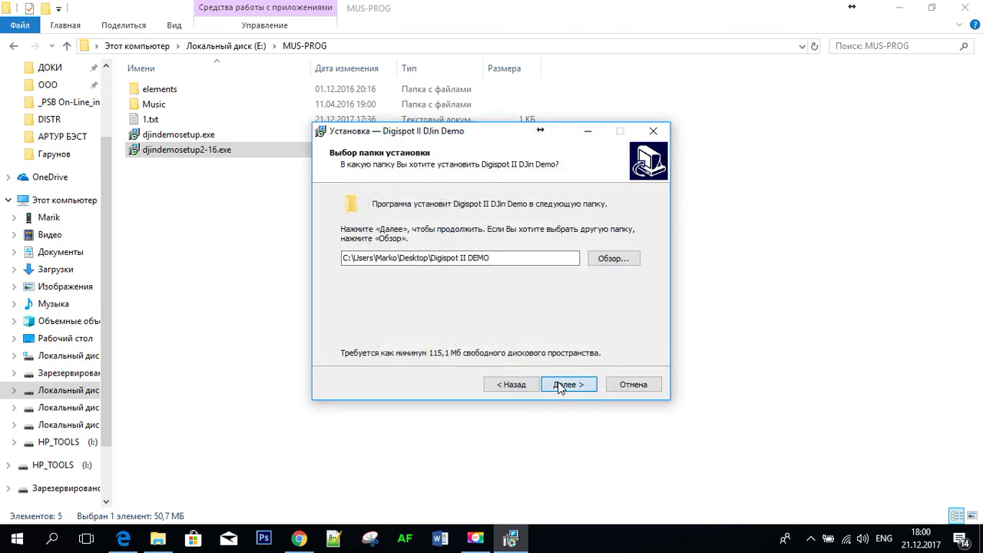
{"action": "left_click", "coordinate": [560, 385]}
- Enable desktop icons, launching the application after installation and a quick launch icon, and start the installation
{"action": "left_click", "coordinate": [416, 227]}
{"action": "left_click", "coordinate": [406, 261]}
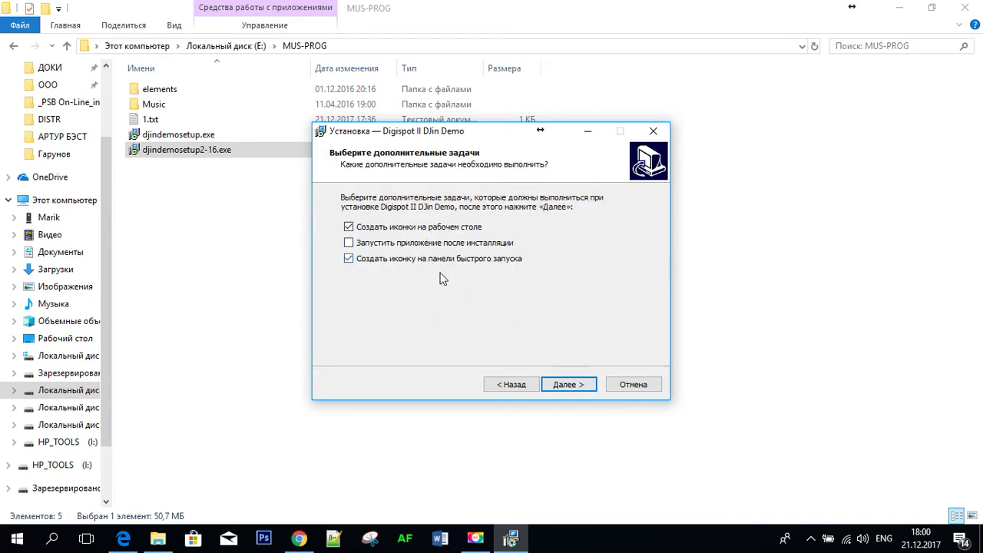
{"action": "left_click", "coordinate": [396, 244]}
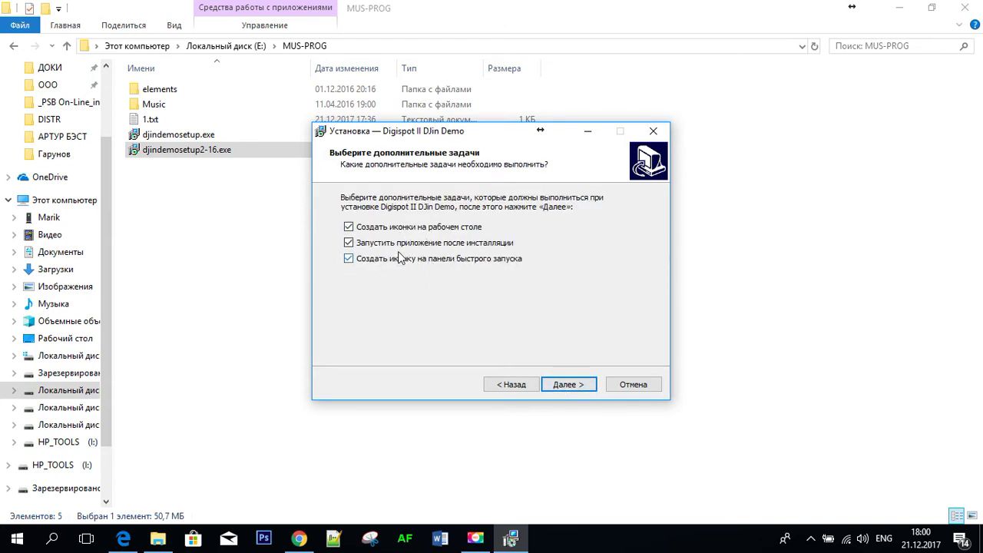
{"action": "left_click", "coordinate": [563, 383]}
{"action": "left_click", "coordinate": [562, 384]}
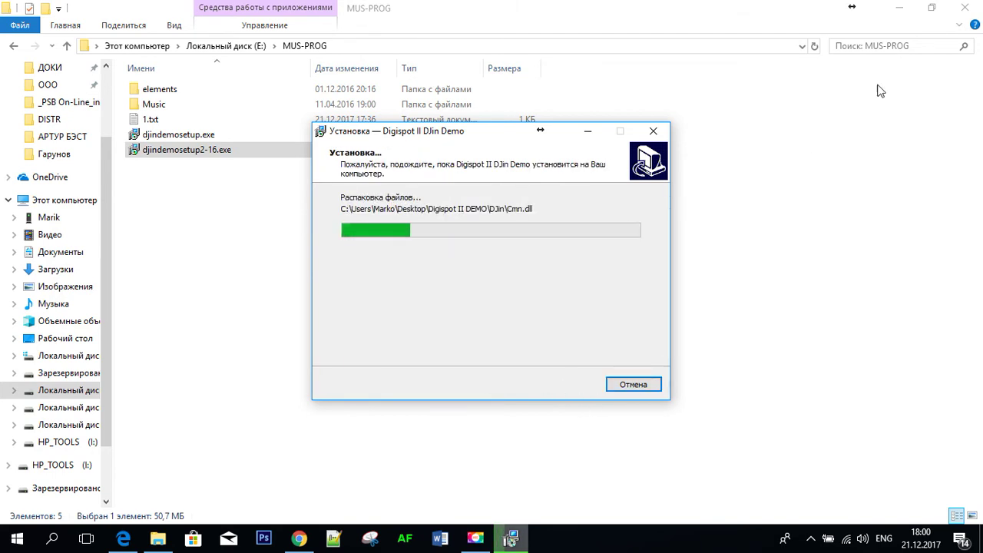
- Finish the setup wizard with DJin set to launch and allow djin.exe through the firewall on public networks
{"action": "left_click", "coordinate": [898, 7]}
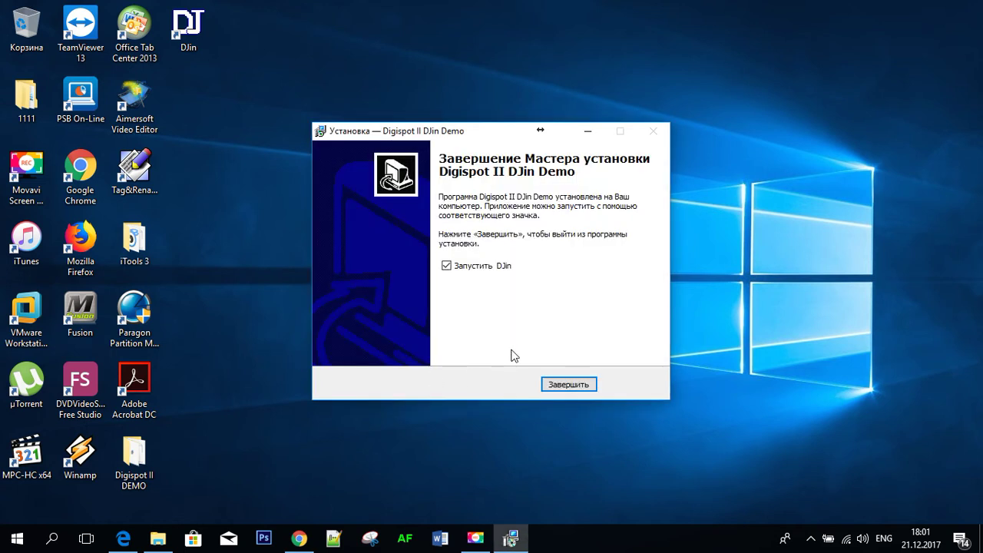
{"action": "left_click", "coordinate": [560, 387]}
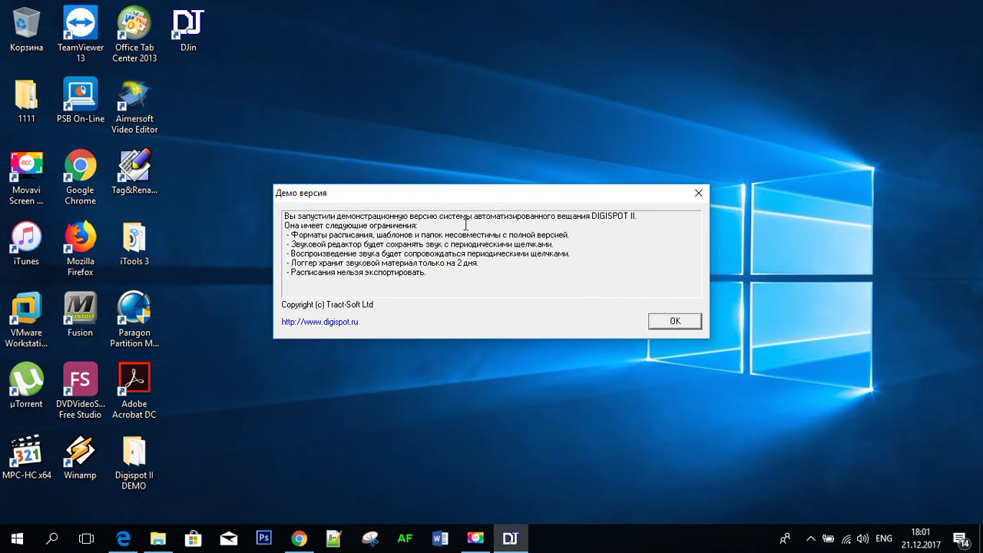
{"action": "left_click", "coordinate": [674, 321]}
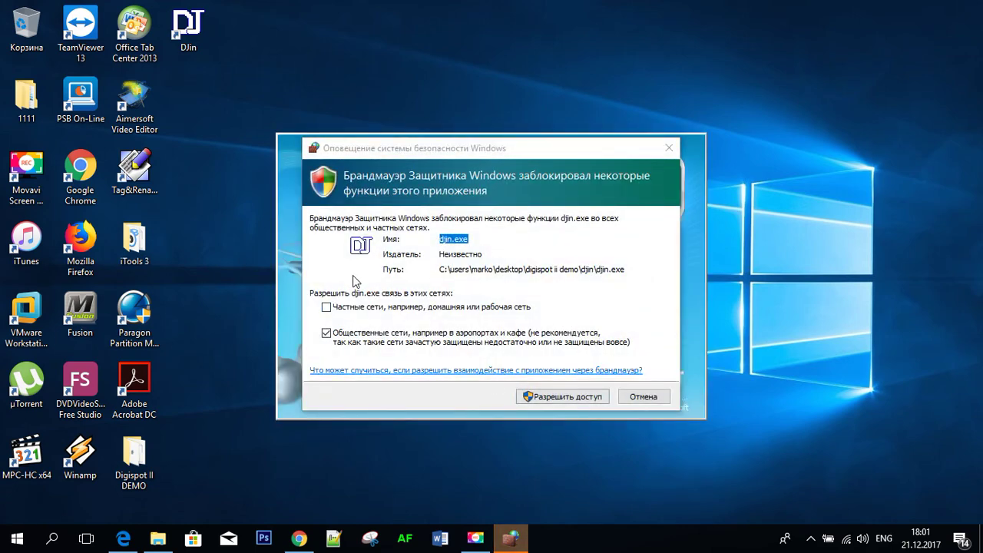
{"action": "left_click", "coordinate": [562, 396]}
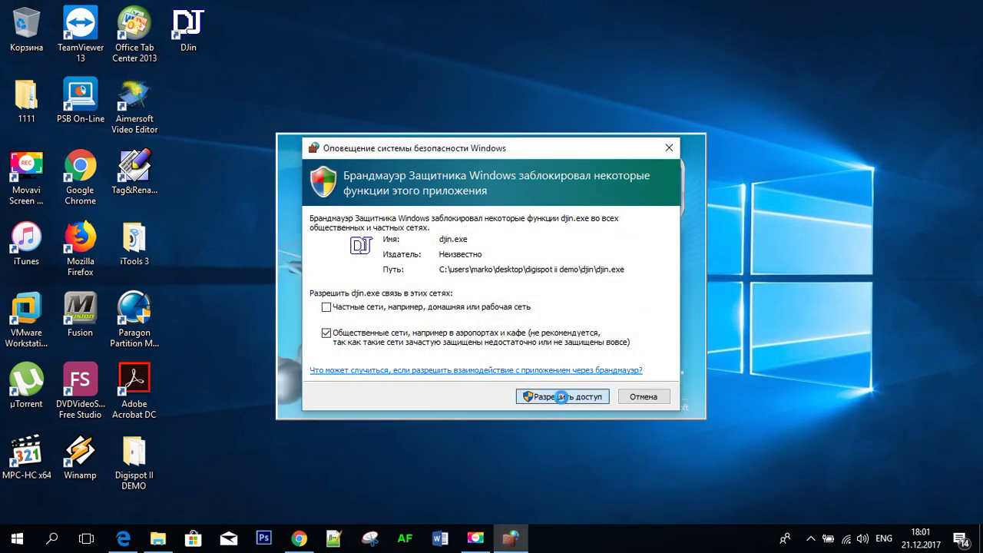
{"action": "left_click", "coordinate": [562, 397]}
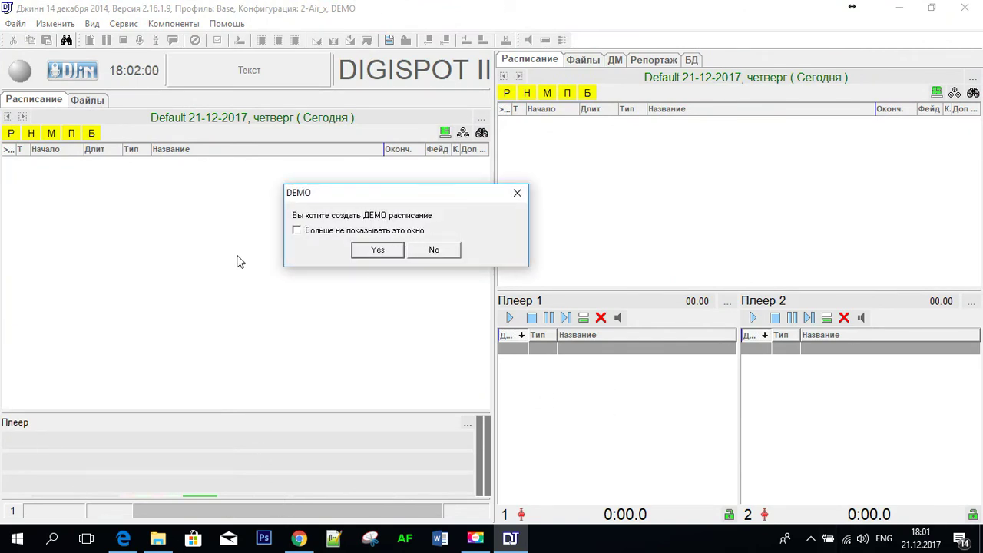
- Create the demo schedule and stop its creation prompt from being shown again
{"action": "left_click", "coordinate": [297, 231]}
{"action": "left_click", "coordinate": [372, 253]}
{"action": "left_click", "coordinate": [457, 296]}
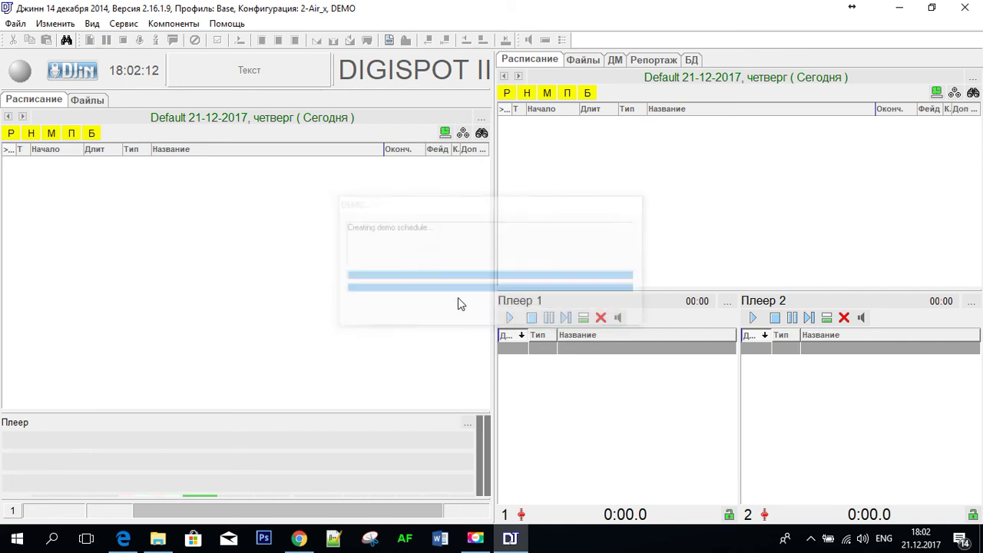
- Enlarge the main player panel below the schedule so that its playback controls fit
{"action": "scroll", "coordinate": [146, 160], "scroll_direction": "up", "scroll_amount": 2}
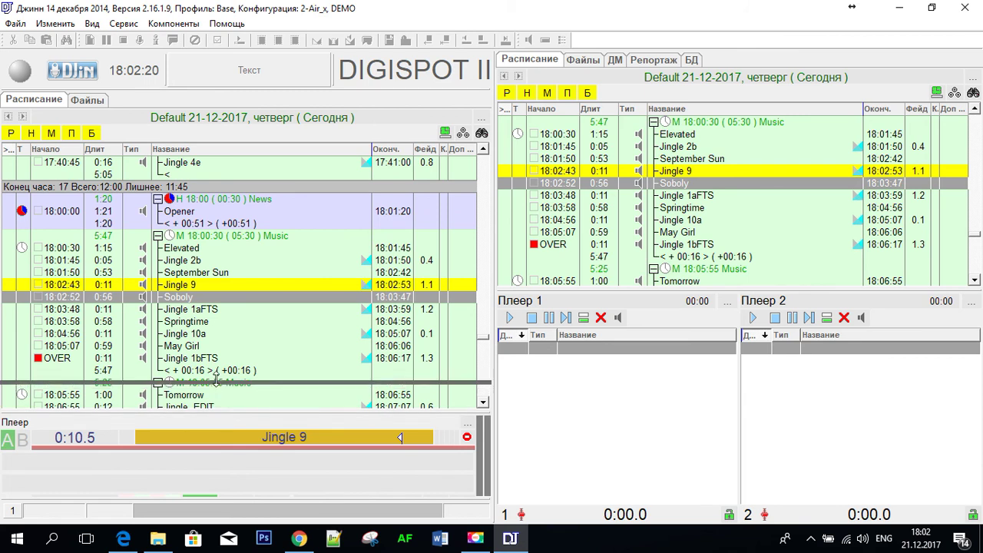
{"action": "left_click_drag", "start_coordinate": [214, 384], "coordinate": [215, 374]}
{"action": "left_click_drag", "start_coordinate": [220, 457], "coordinate": [220, 489]}
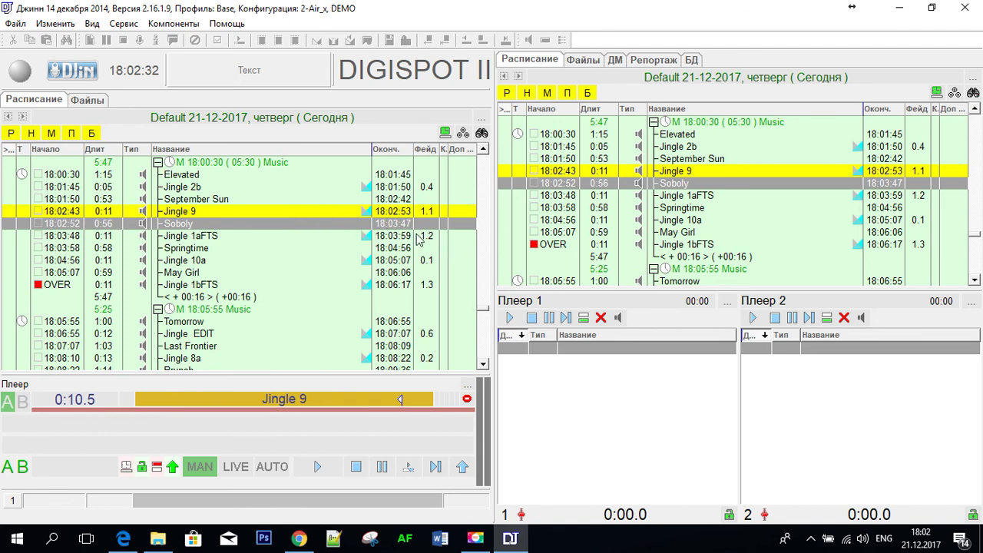
- Close DJin, confirm the exit and reveal the hidden notification area icons
{"action": "left_click", "coordinate": [965, 13]}
{"action": "left_click", "coordinate": [523, 299]}
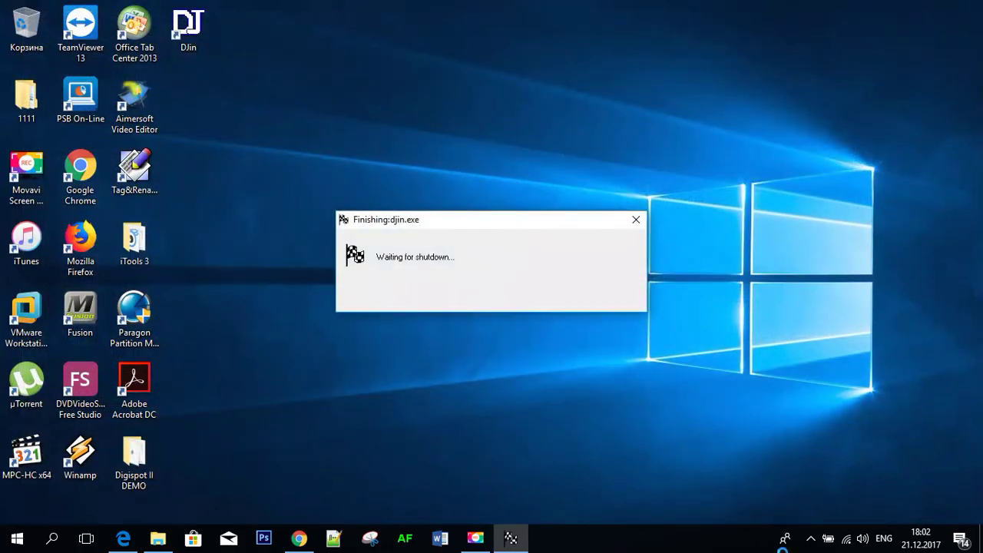
{"action": "left_click", "coordinate": [812, 539]}
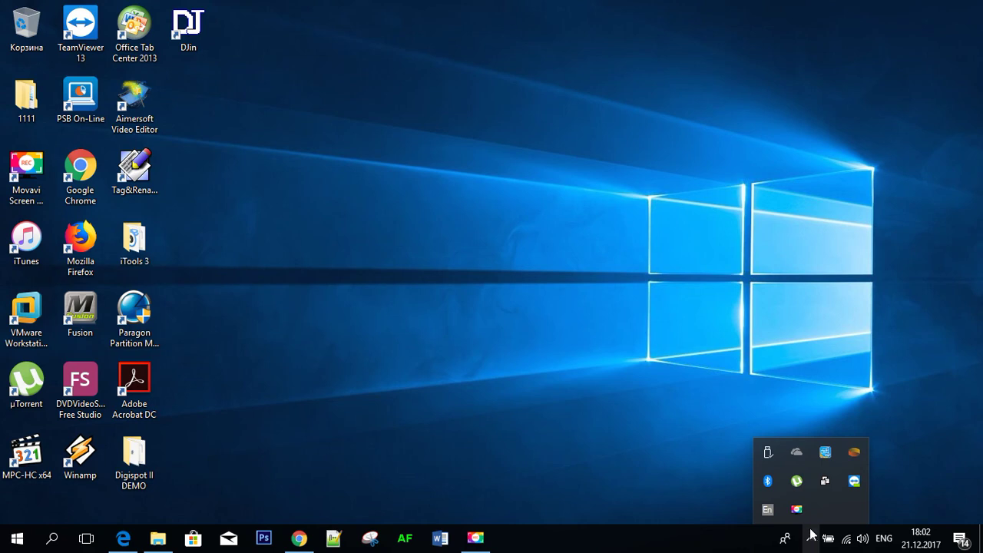